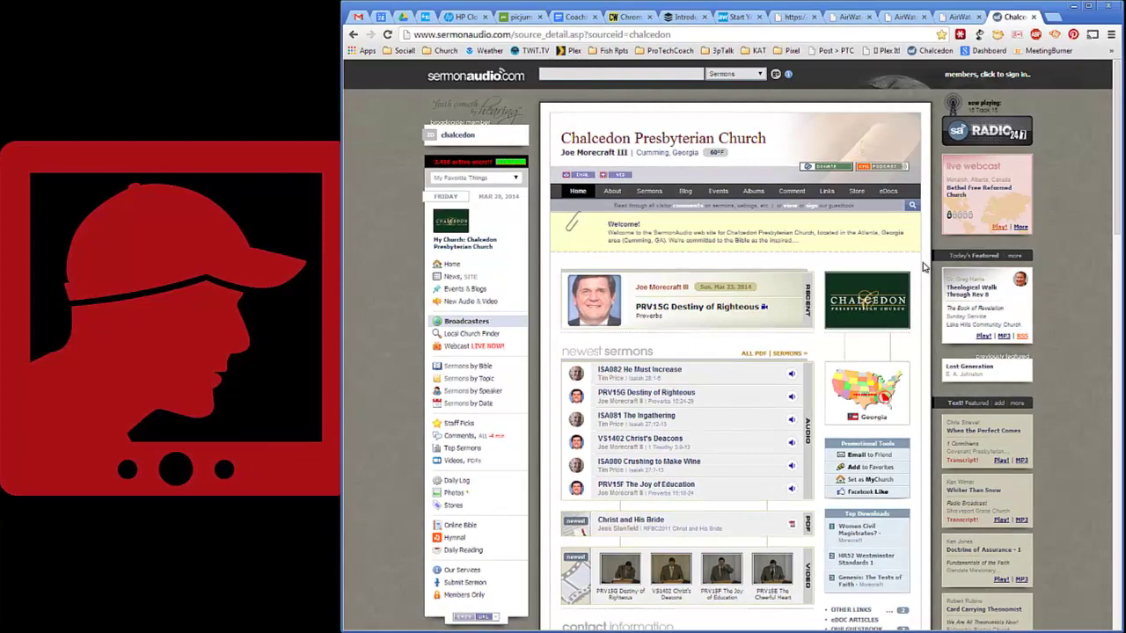
List the church's sermons in the Providence and History Module series using its topics and series filter.
scroll(923, 267, "down", 3)
scroll(924, 266, "down", 1)
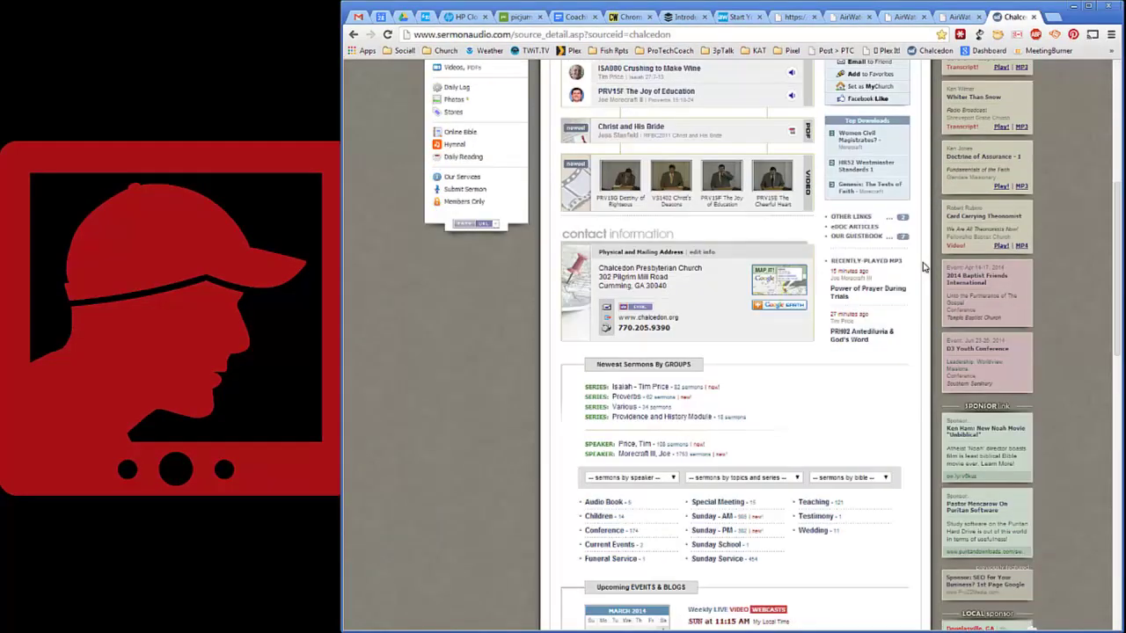
left_click(798, 482)
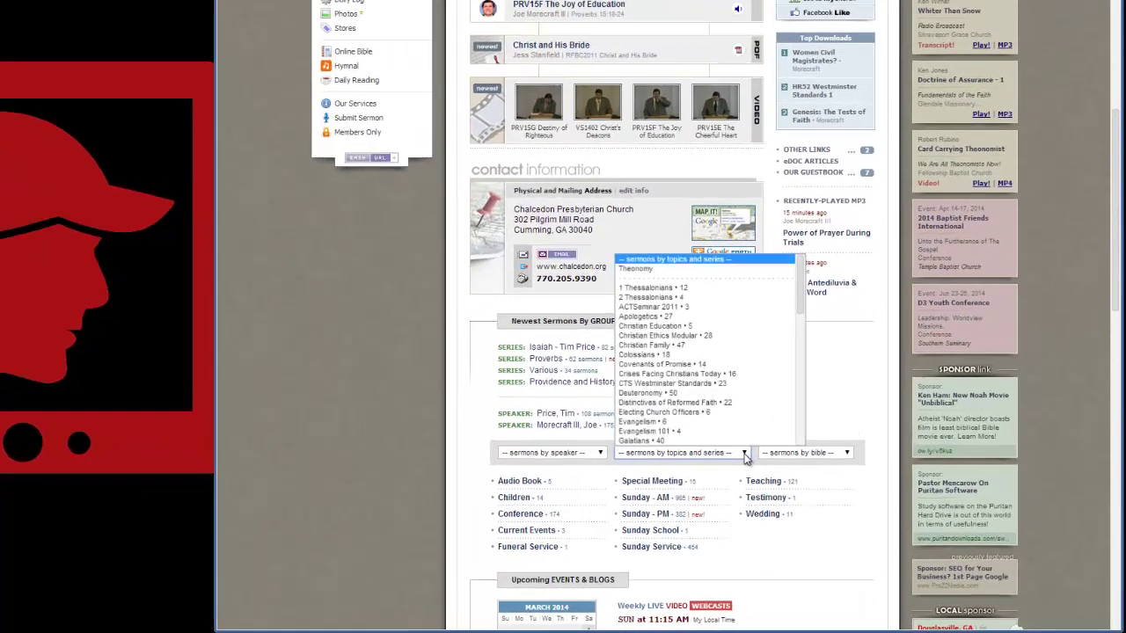
scroll(772, 446, "down", 8)
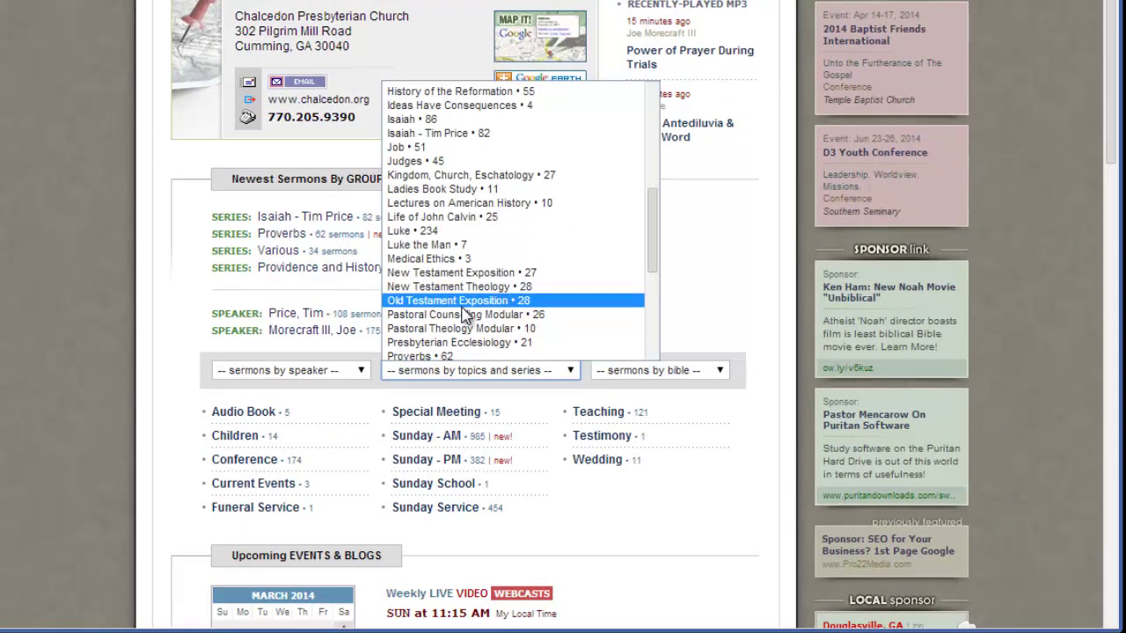
scroll(465, 315, "down", 4)
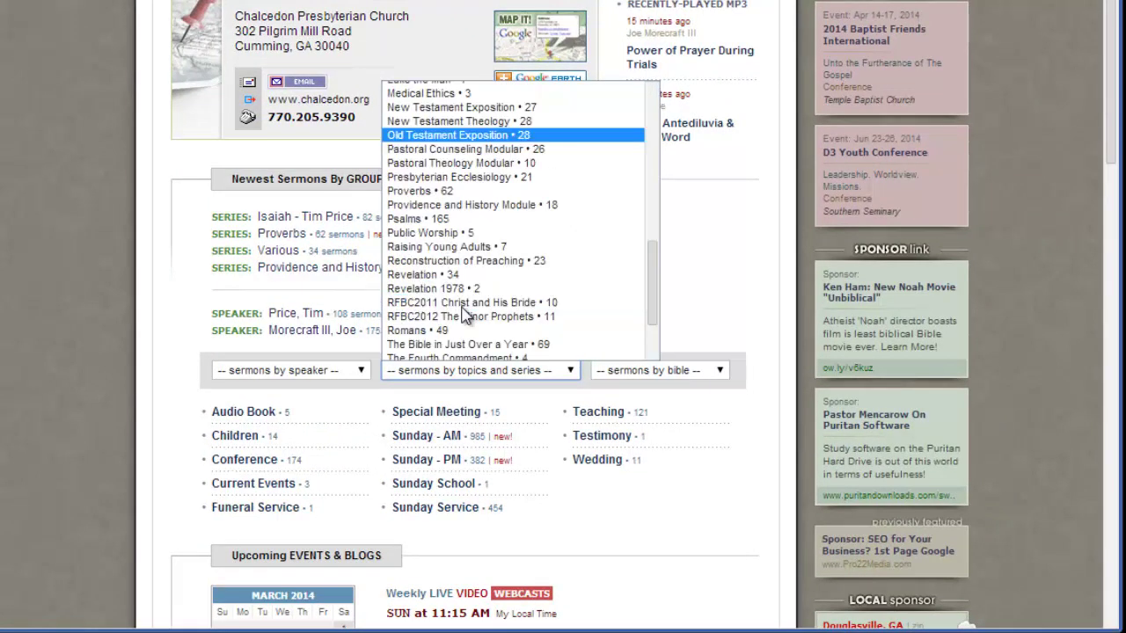
left_click(499, 206)
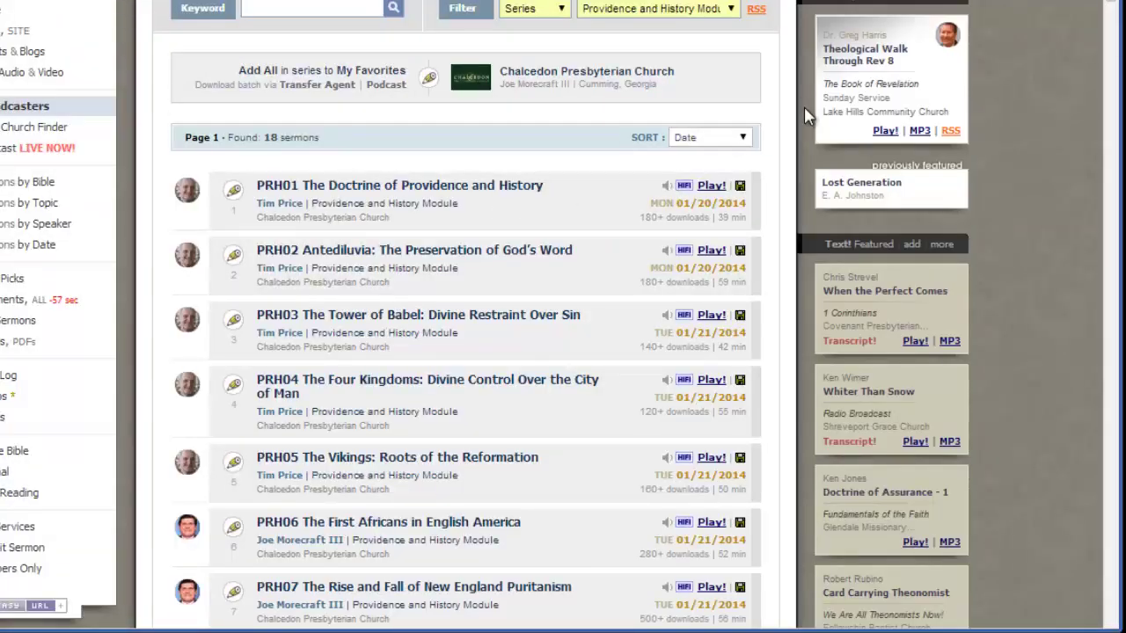
Review the sermons in the series and start downloading the MP3 of PRH01 The Doctrine of Providence and History.
scroll(787, 106, "down", 4)
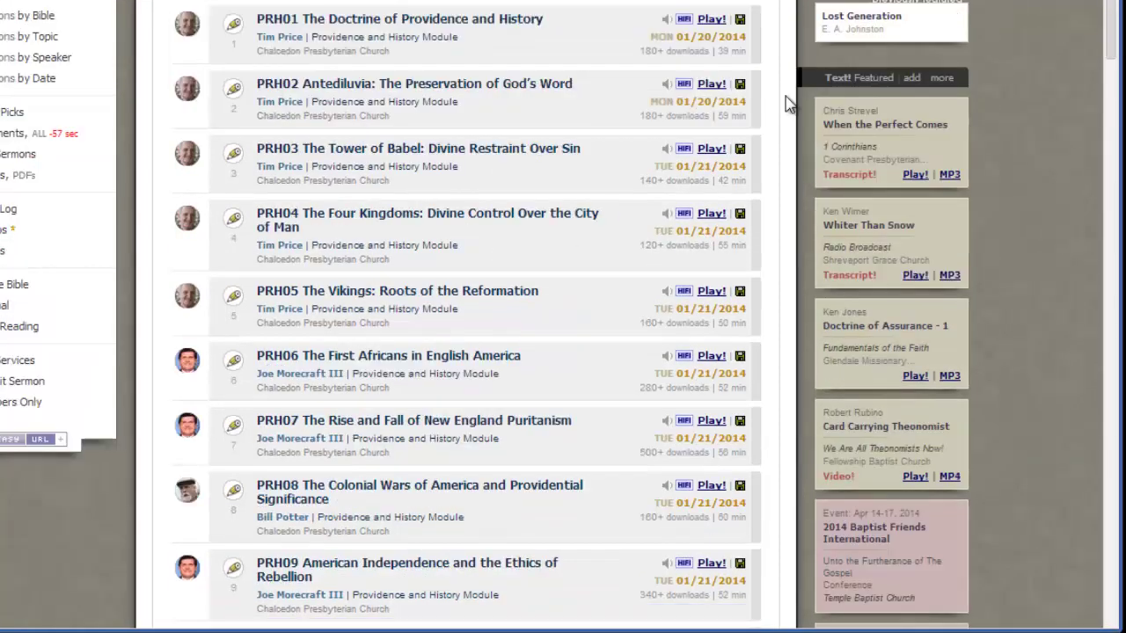
scroll(788, 106, "down", 10)
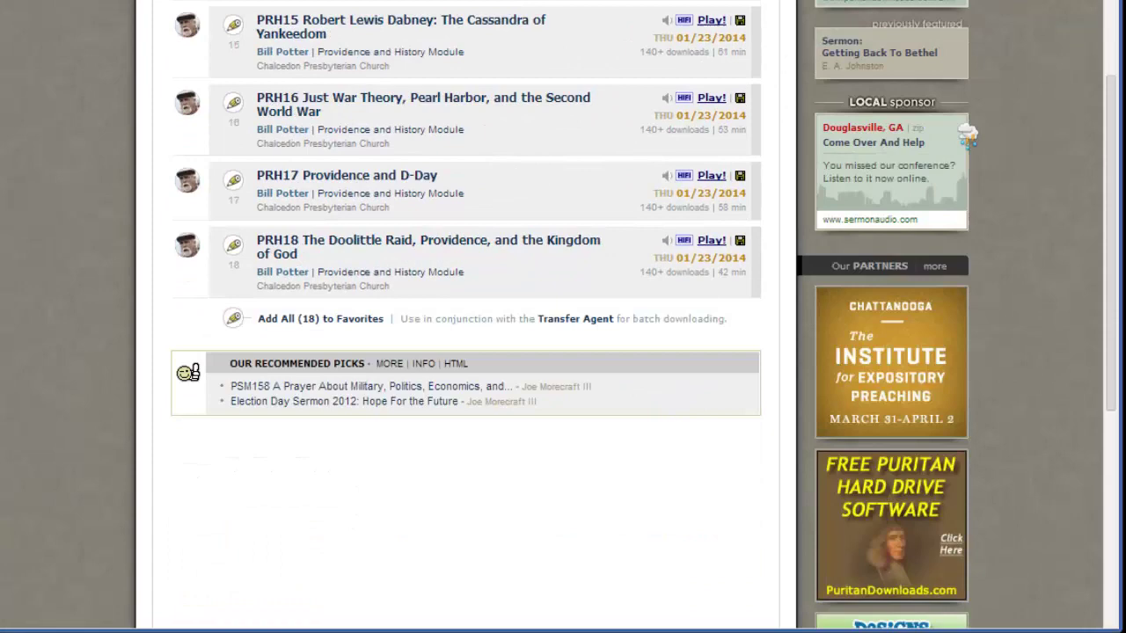
scroll(414, 256, "up", 14)
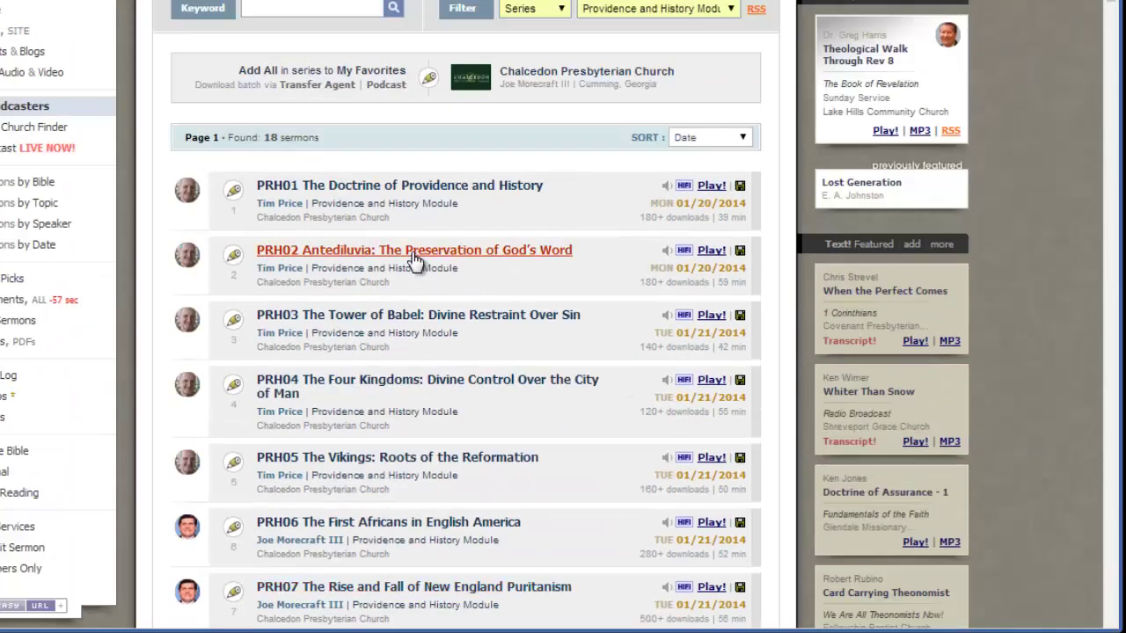
scroll(792, 106, "down", 2)
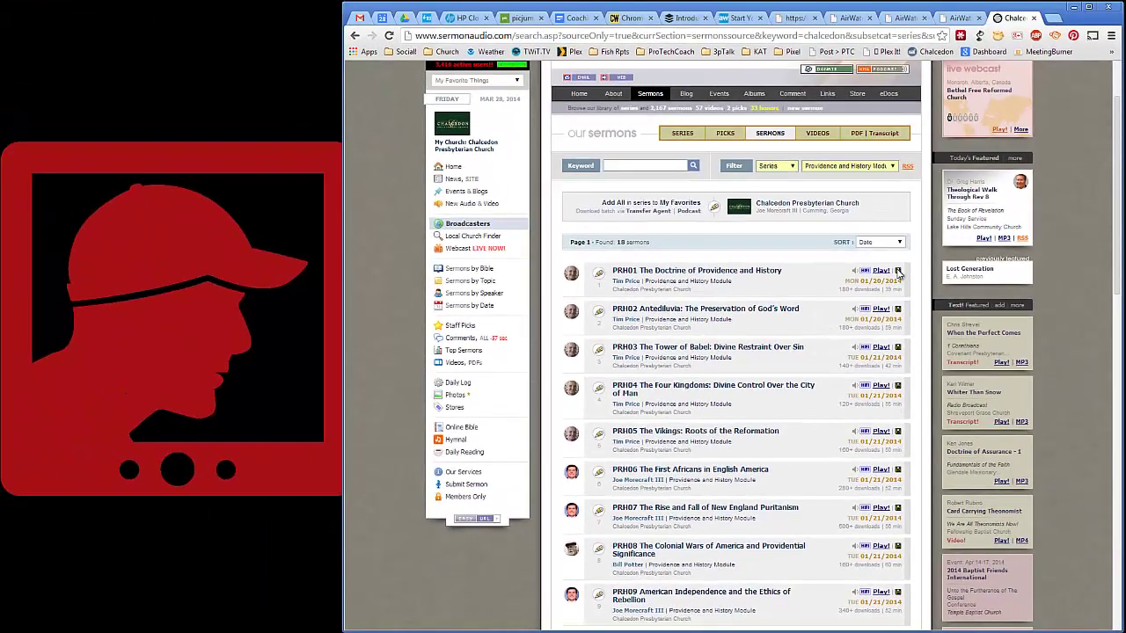
left_click(898, 272)
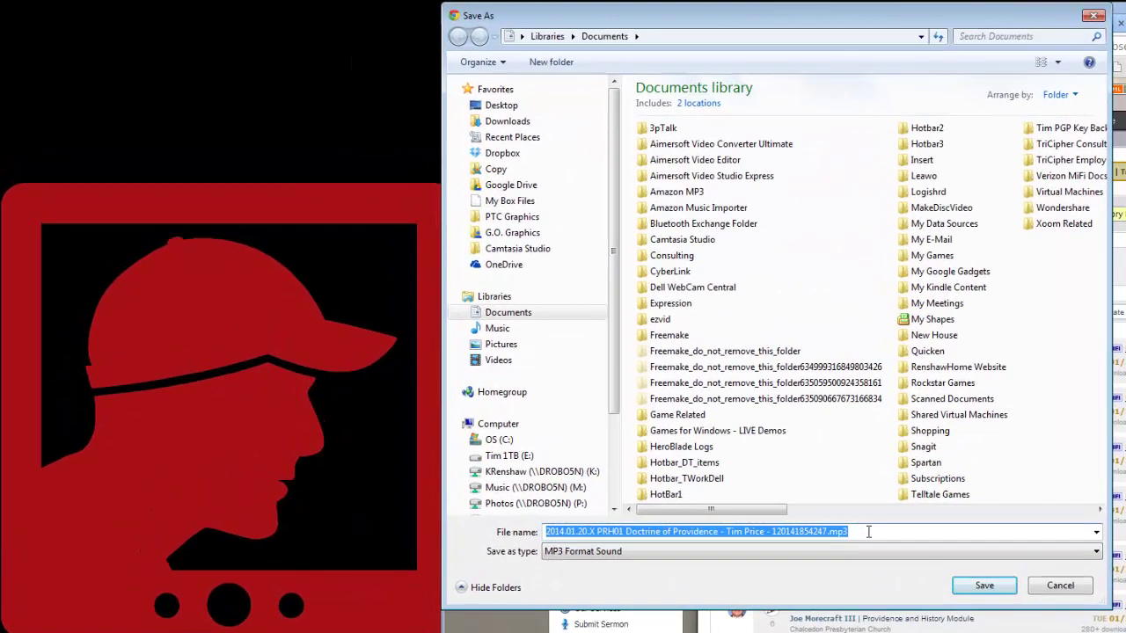
Shorten the download's file name to PRH01 Doctrine of Providence plus the speaker's name, removing the date prefix and trailing number.
left_click(796, 487)
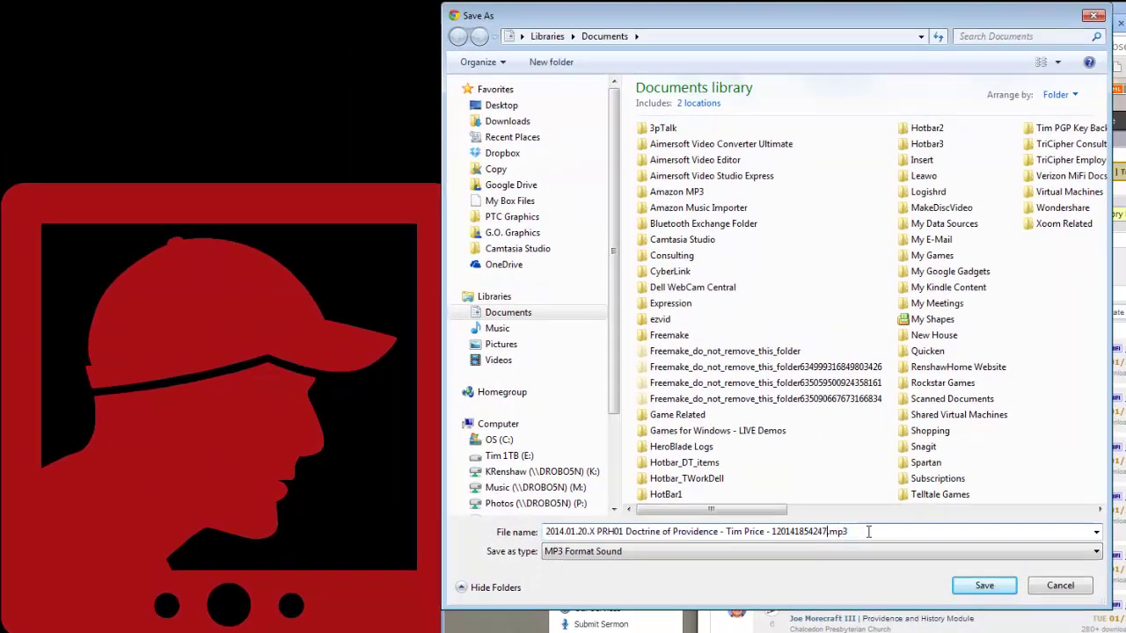
key("Left")
key("Left")
key("Left")
key("Left")
key("BackSpace")
key("BackSpace")
key("BackSpace")
key("BackSpace")
key("BackSpace")
key("BackSpace")
key("BackSpace")
key("BackSpace")
key("BackSpace")
key("BackSpace")
key("BackSpace")
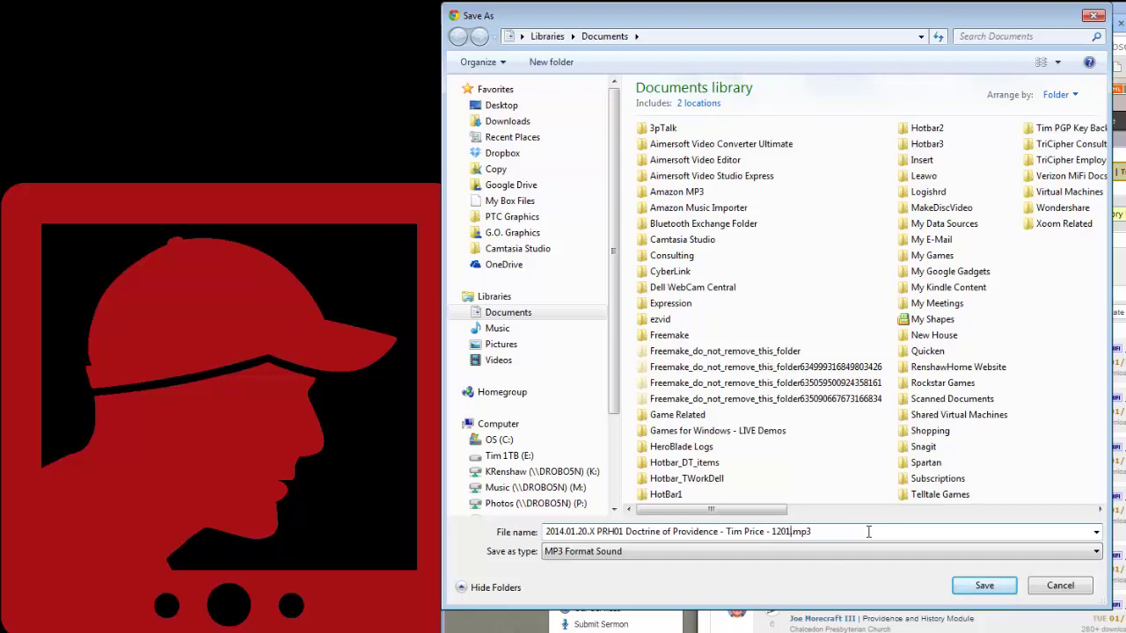
key("BackSpace")
key("BackSpace")
key("BackSpace")
key("BackSpace")
key("Delete")
key("Delete")
key("Delete")
key("Delete")
key("Delete")
key("Delete")
key("Delete")
key("Delete")
key("Delete")
key("Delete")
key("Delete")
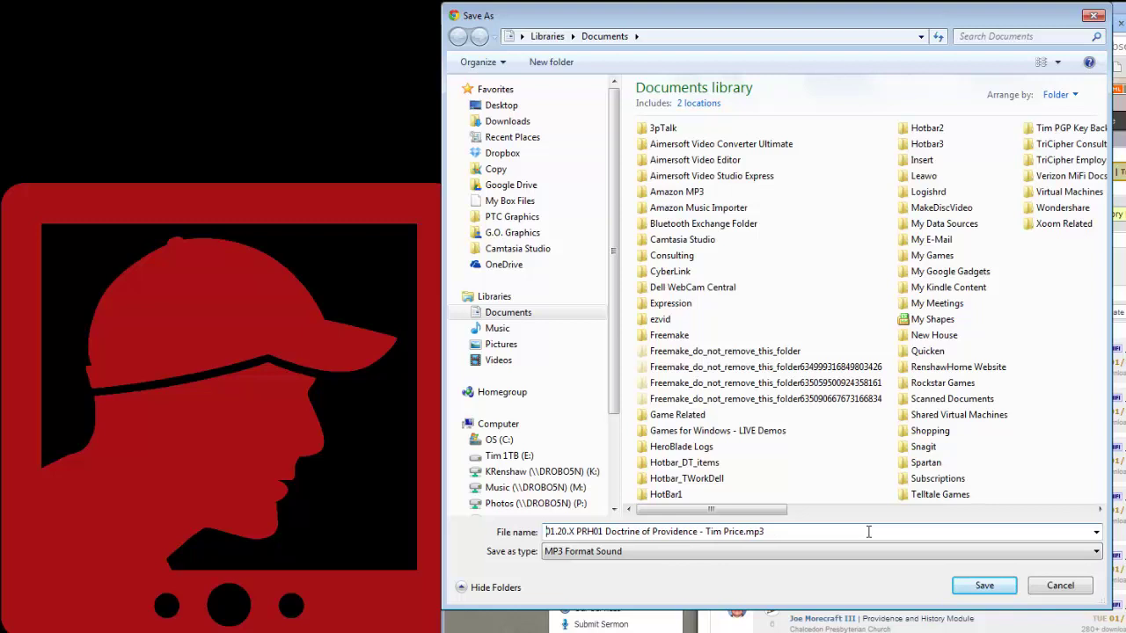
key("Delete")
key("Delete")
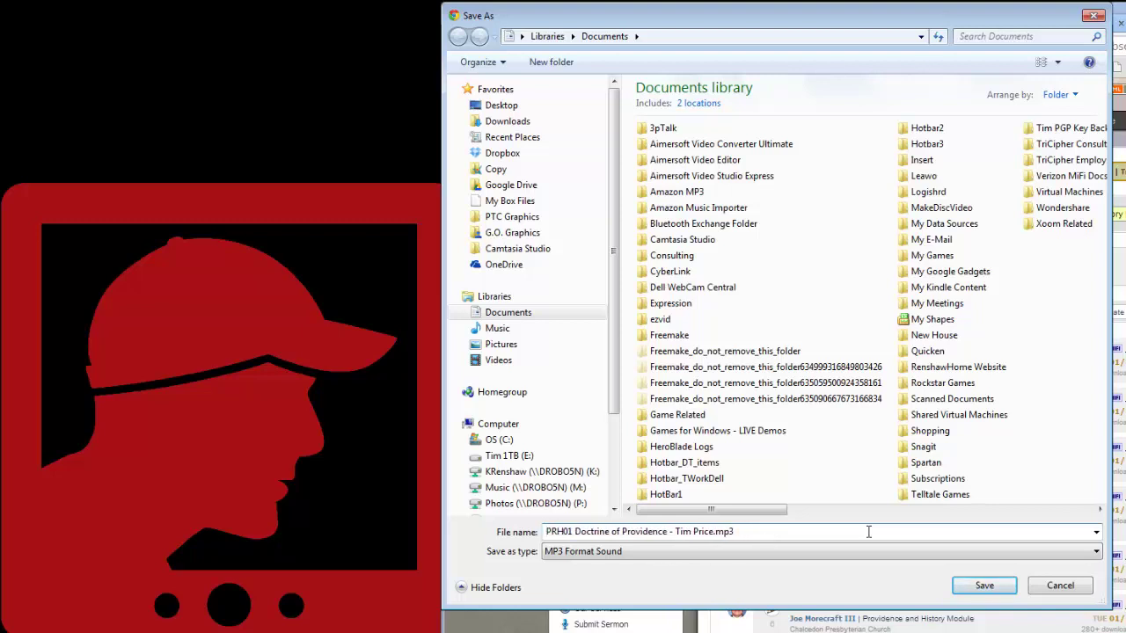
Create a folder named Providence and History Modules on the Desktop as the save location.
left_click(499, 107)
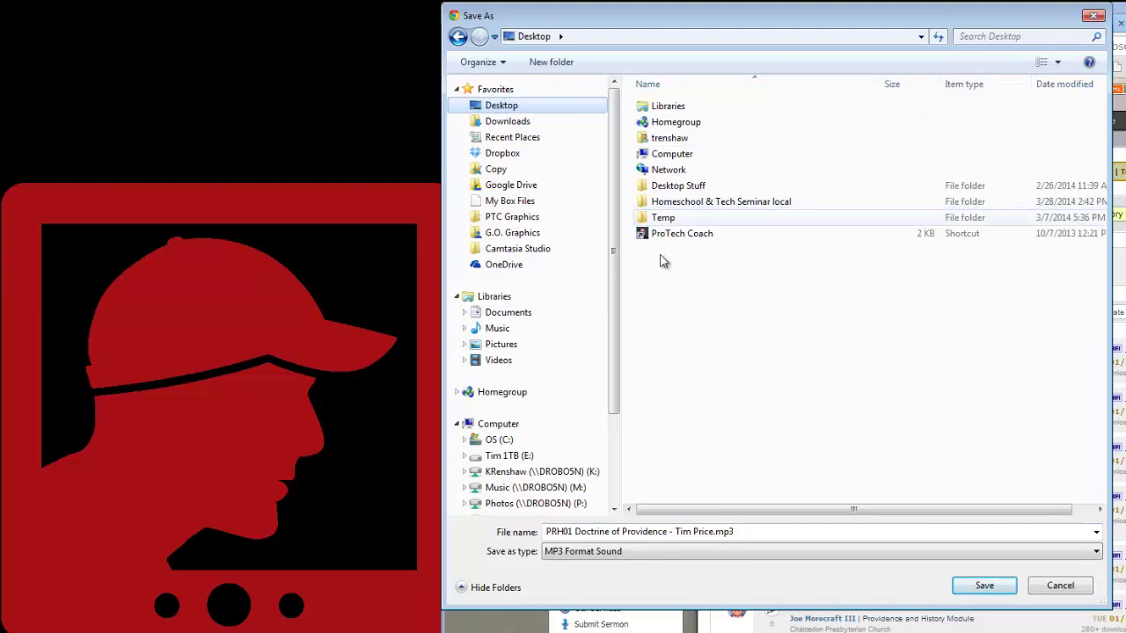
left_click(543, 61)
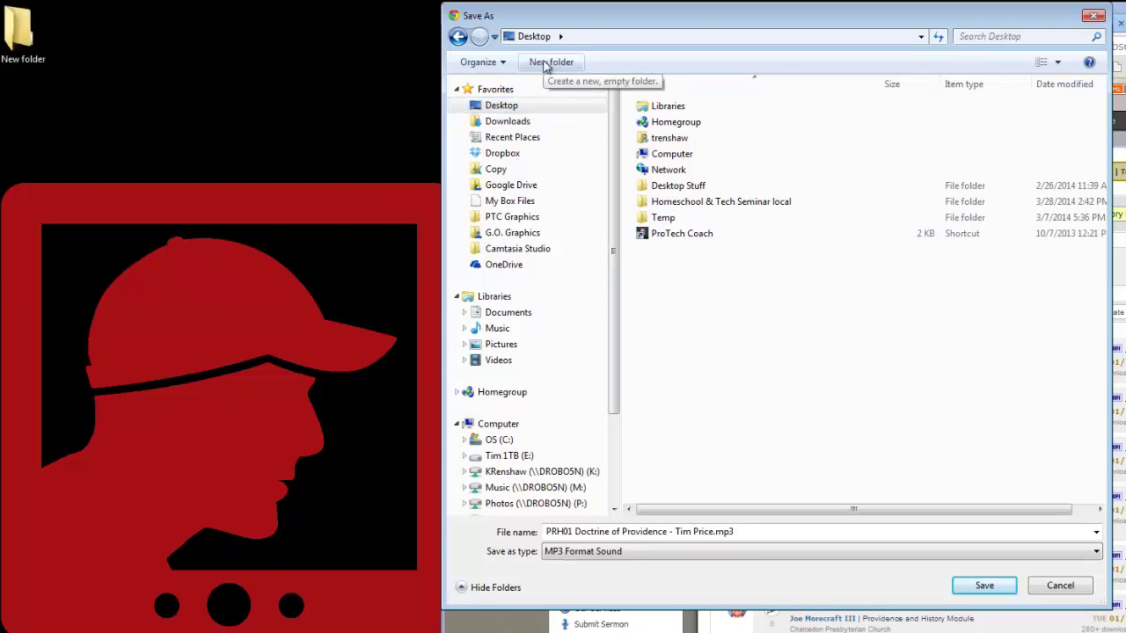
type("P")
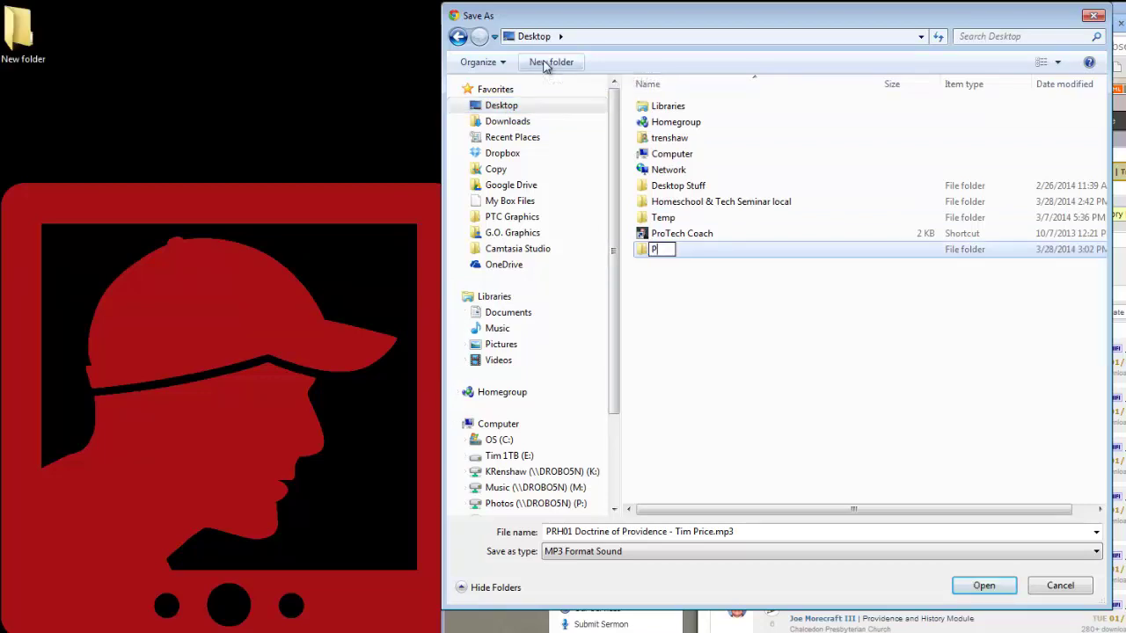
type("rovidence and ")
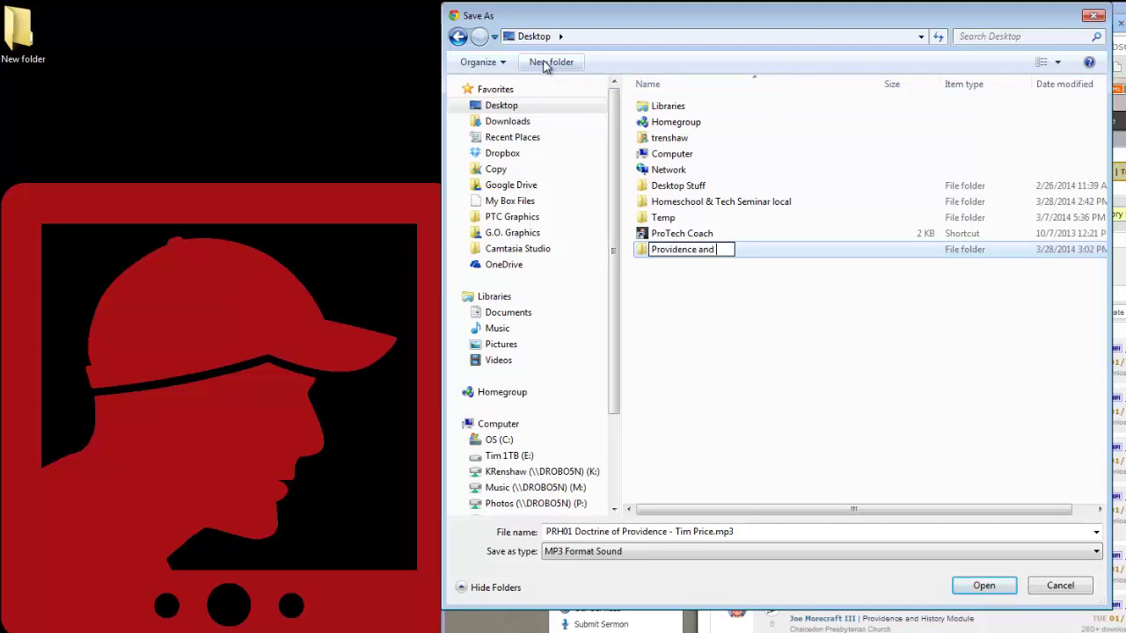
type("History Modules")
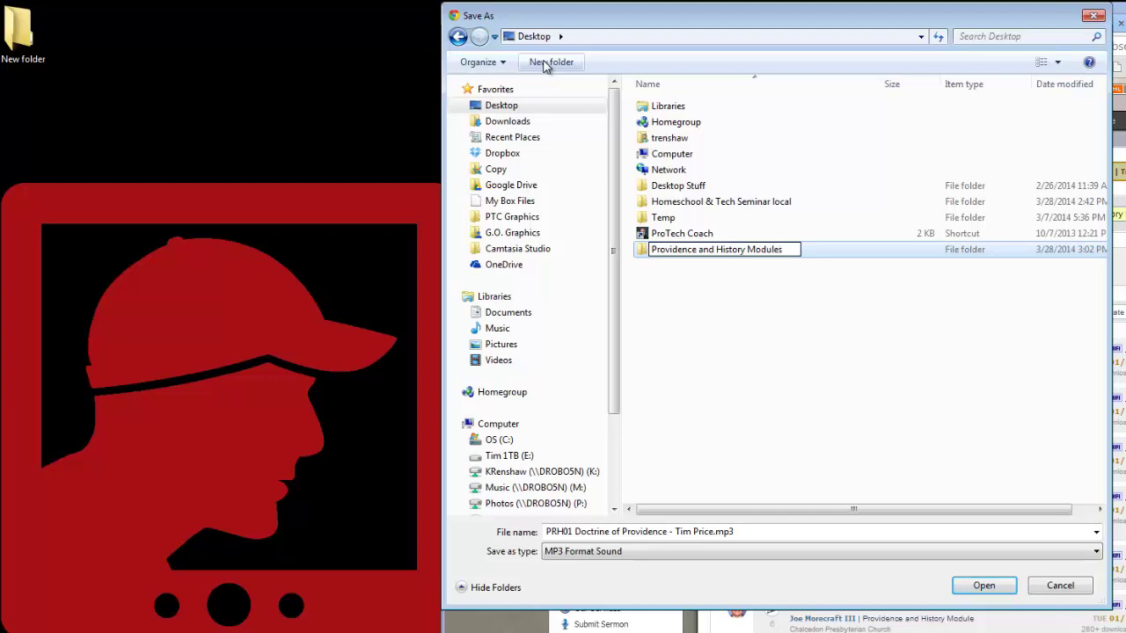
key("Return")
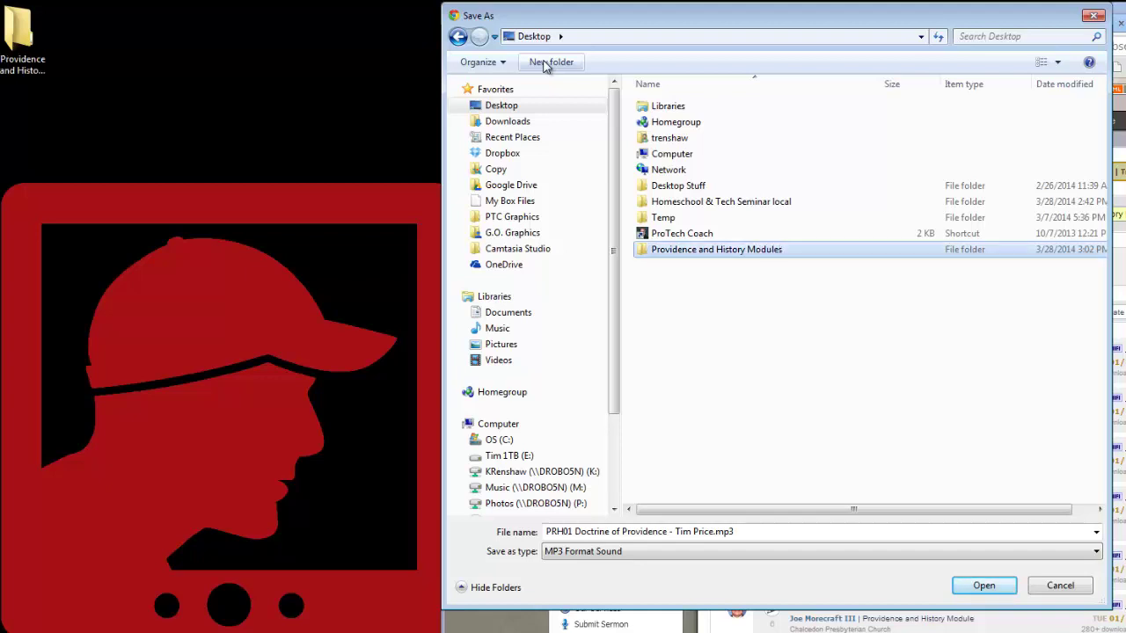
Open the new Providence and History Modules folder in its own window and place it beside the save dialog.
left_click(25, 33)
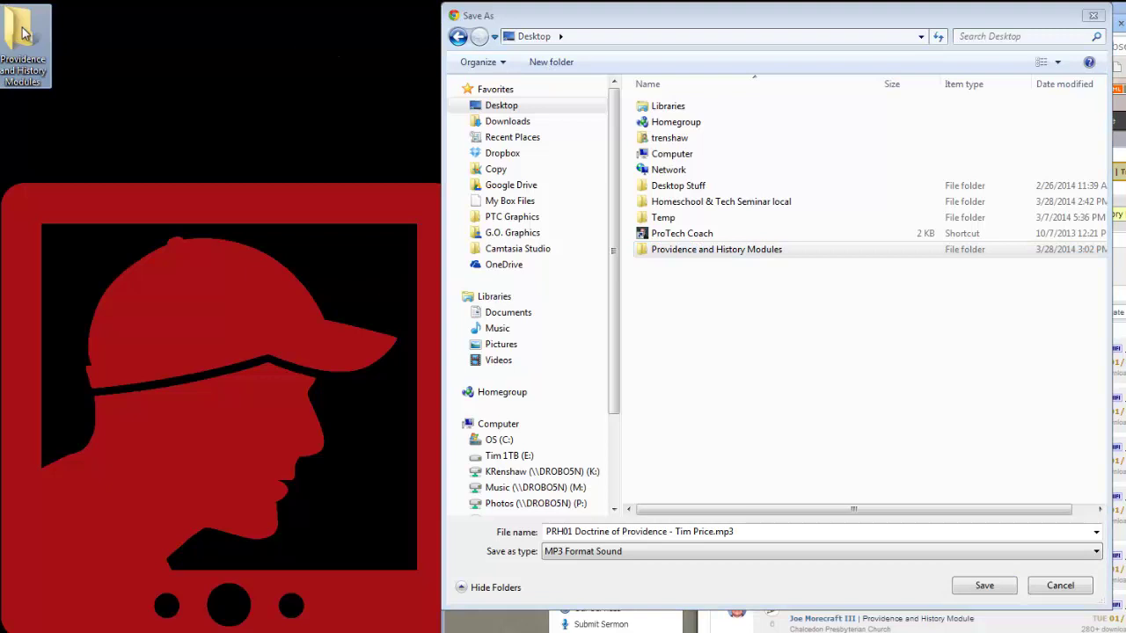
double_click(25, 33)
left_click_drag(319, 103, 244, 105)
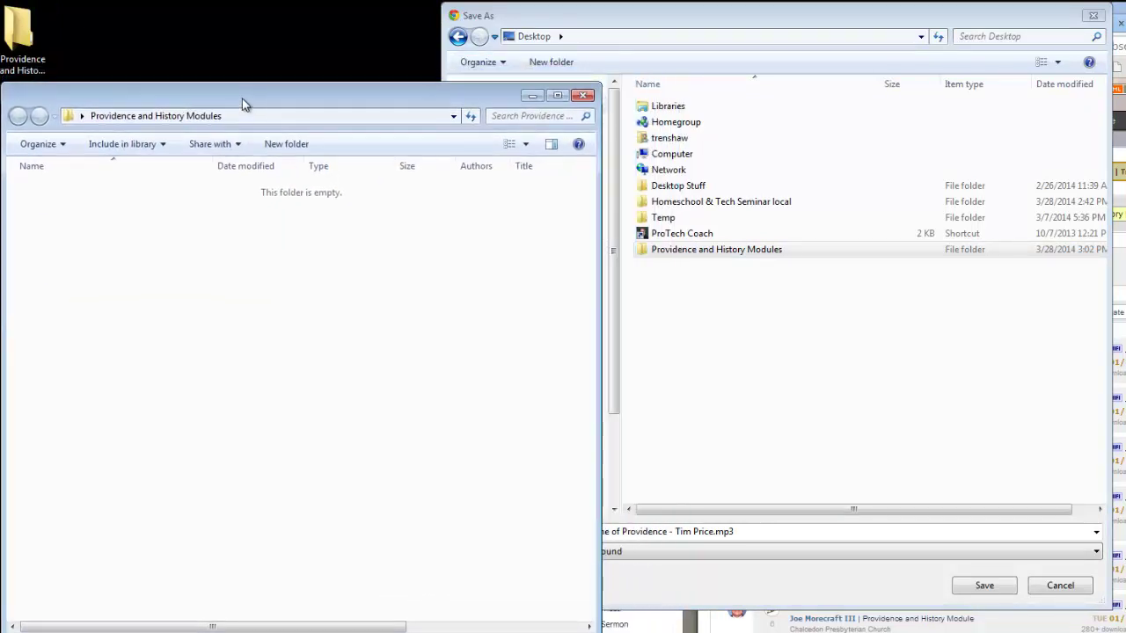
Save the PRH01 recording into the Providence and History Modules folder and select the downloaded file there.
double_click(755, 253)
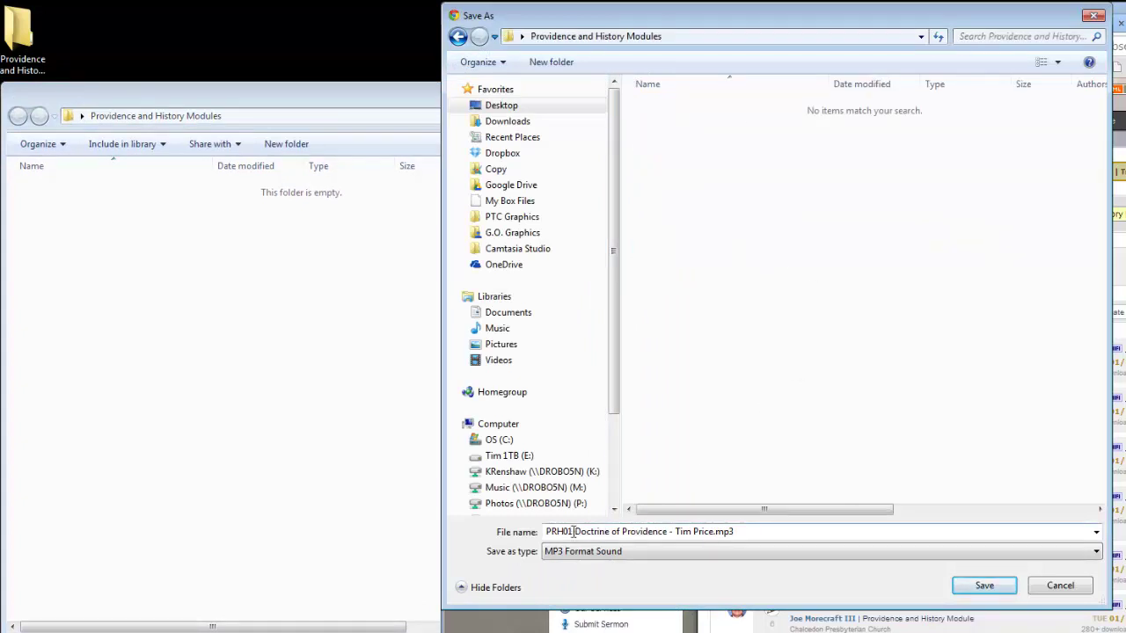
left_click(984, 585)
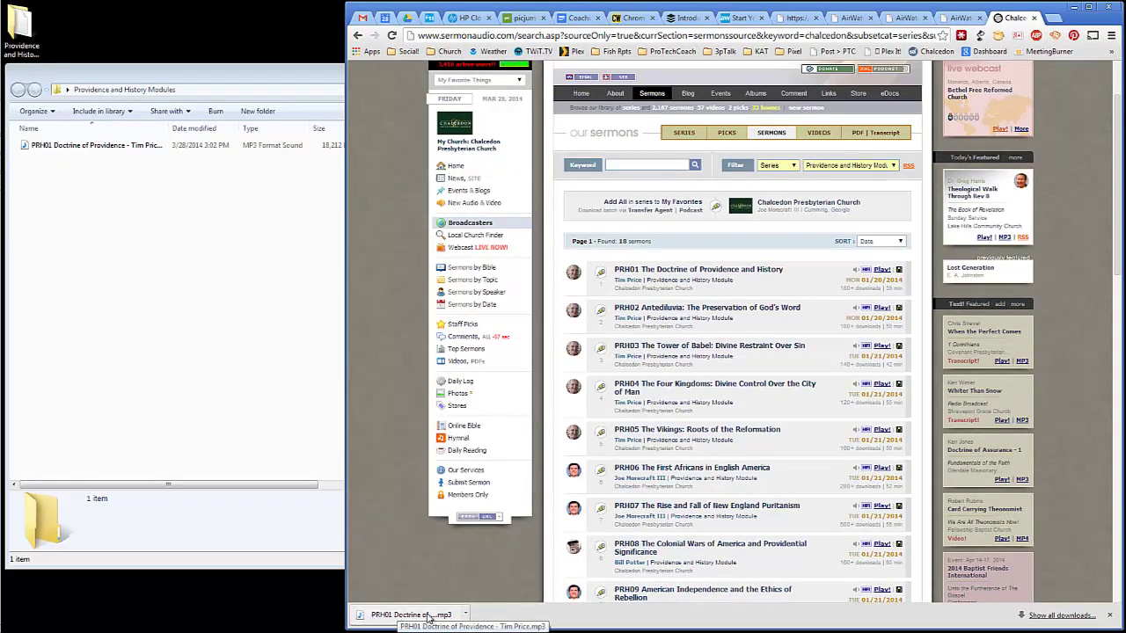
left_click(103, 153)
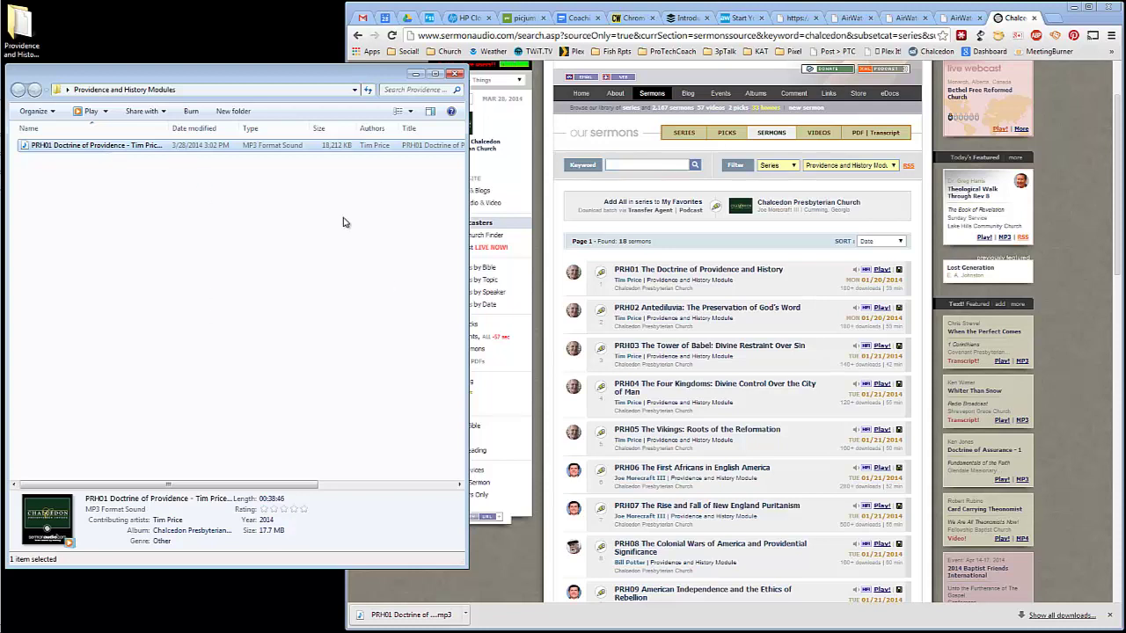
Download the PRH02 Antediluvia MP3 into the same folder, removing the date prefix and trailing number from its file name.
left_click(1087, 24)
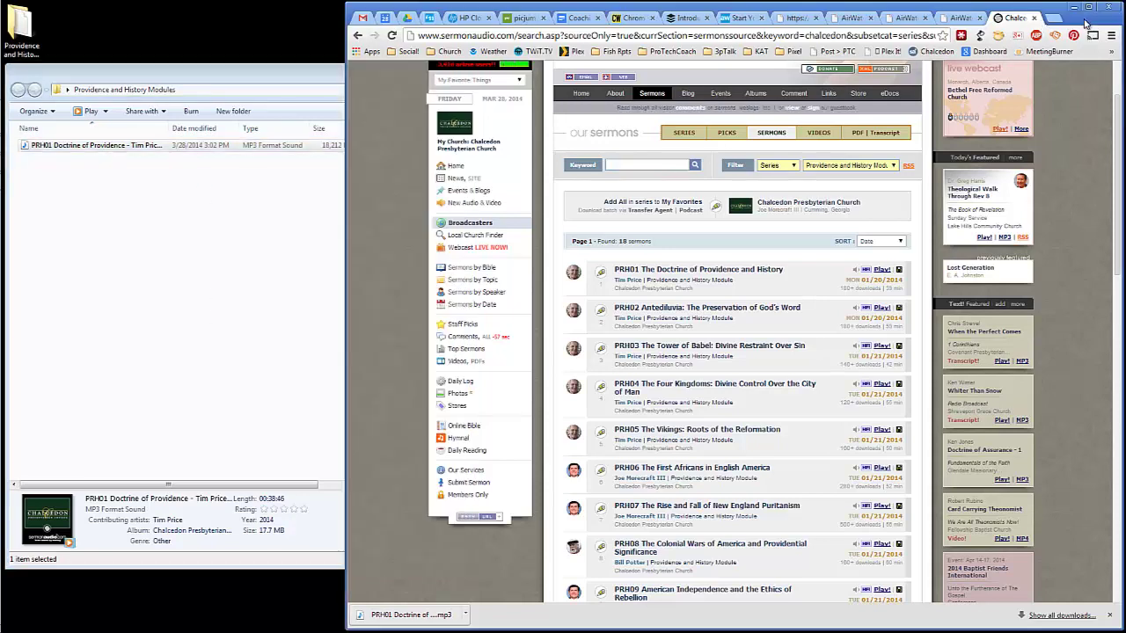
left_click(899, 310)
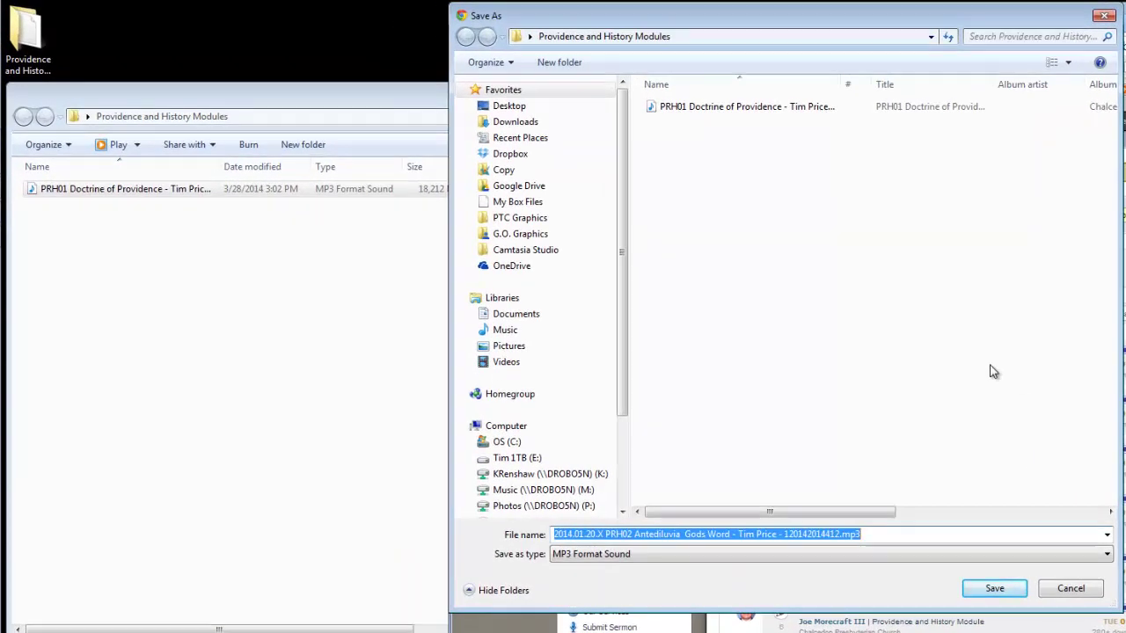
key("End")
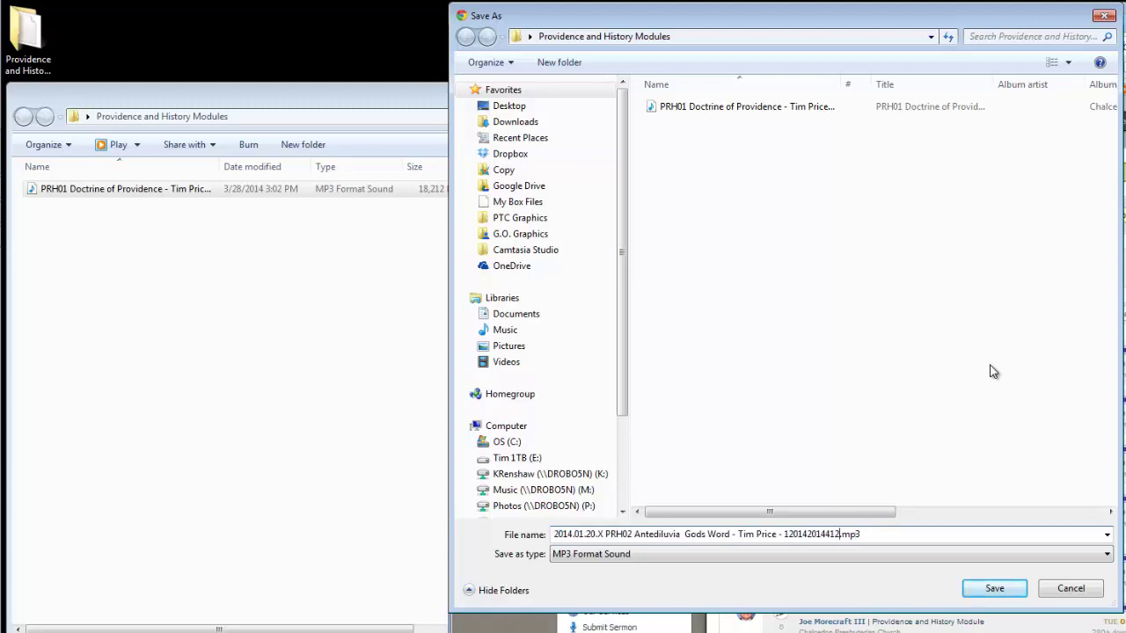
key("BackSpace")
key("BackSpace")
key("BackSpace")
key("BackSpace")
key("BackSpace")
key("BackSpace")
key("BackSpace")
key("BackSpace")
key("BackSpace")
key("BackSpace")
key("BackSpace")
key("BackSpace")
key("BackSpace")
key("BackSpace")
key("BackSpace")
key("Delete")
key("Delete")
key("Delete")
key("Delete")
key("Delete")
key("Delete")
key("Delete")
key("Delete")
key("Delete")
key("Delete")
key("Delete")
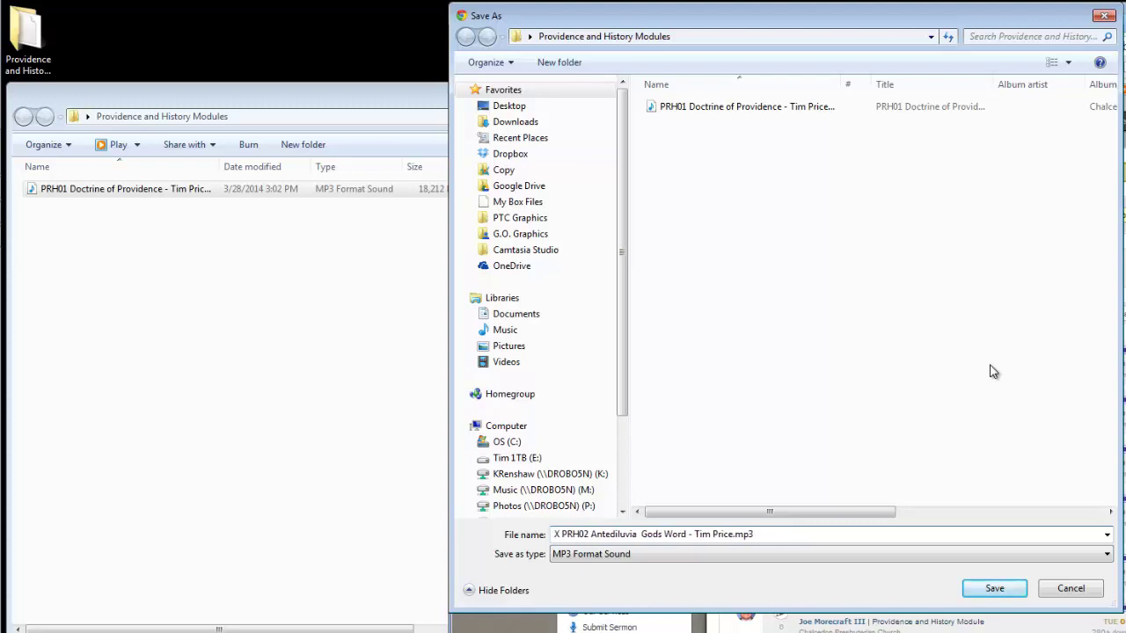
key("Delete")
key("Delete")
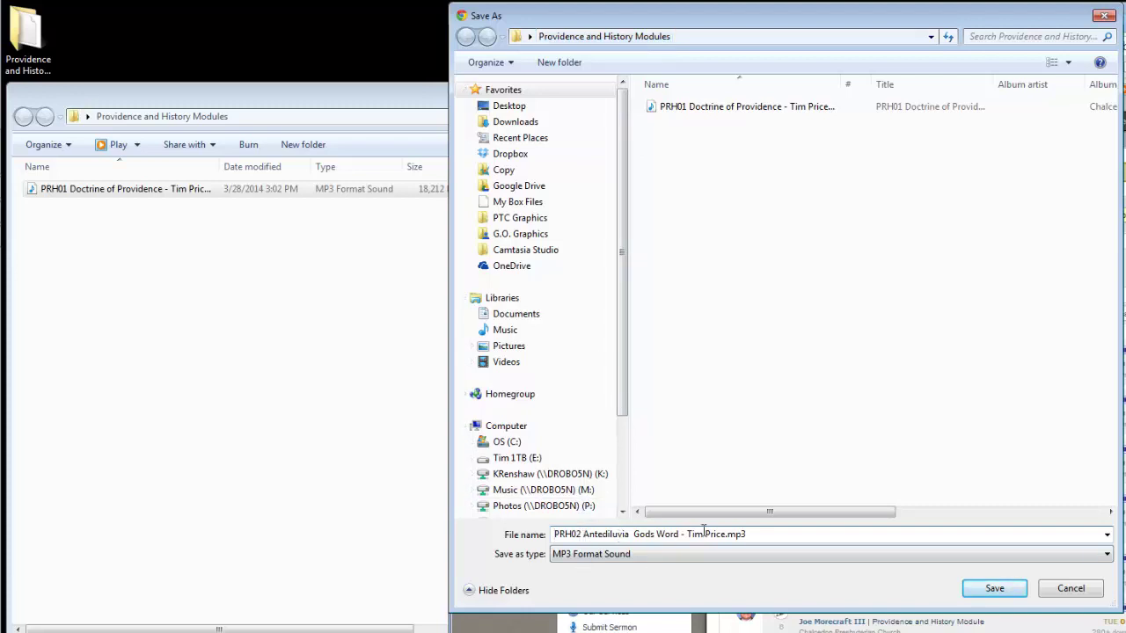
left_click(997, 591)
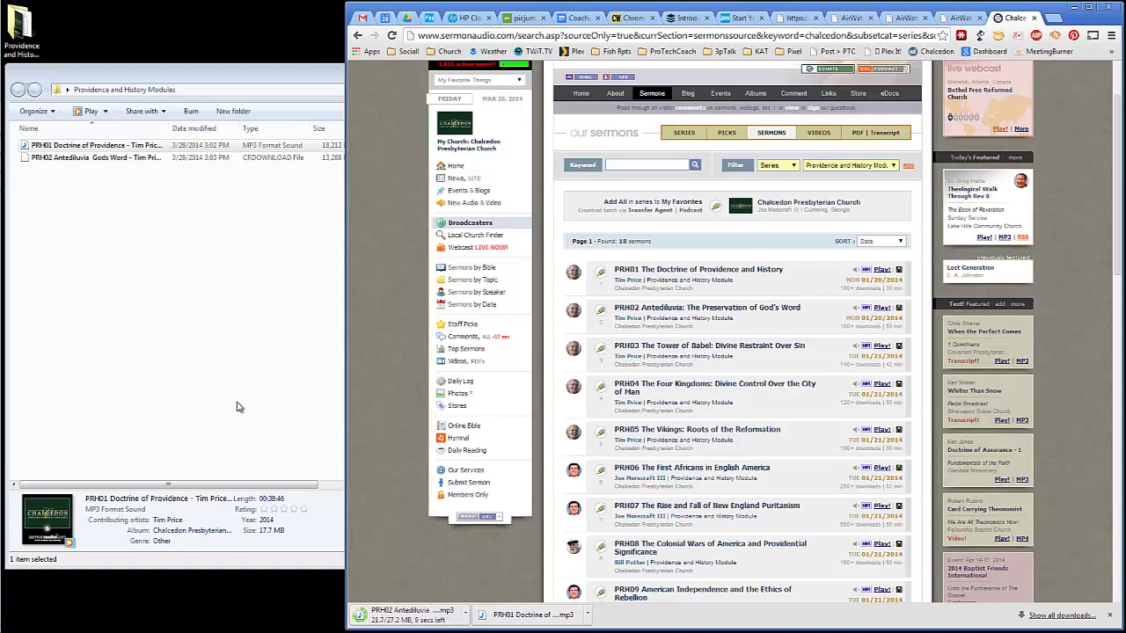
Play the downloaded PRH01 Doctrine of Providence file from the folder and pause it.
left_click(182, 262)
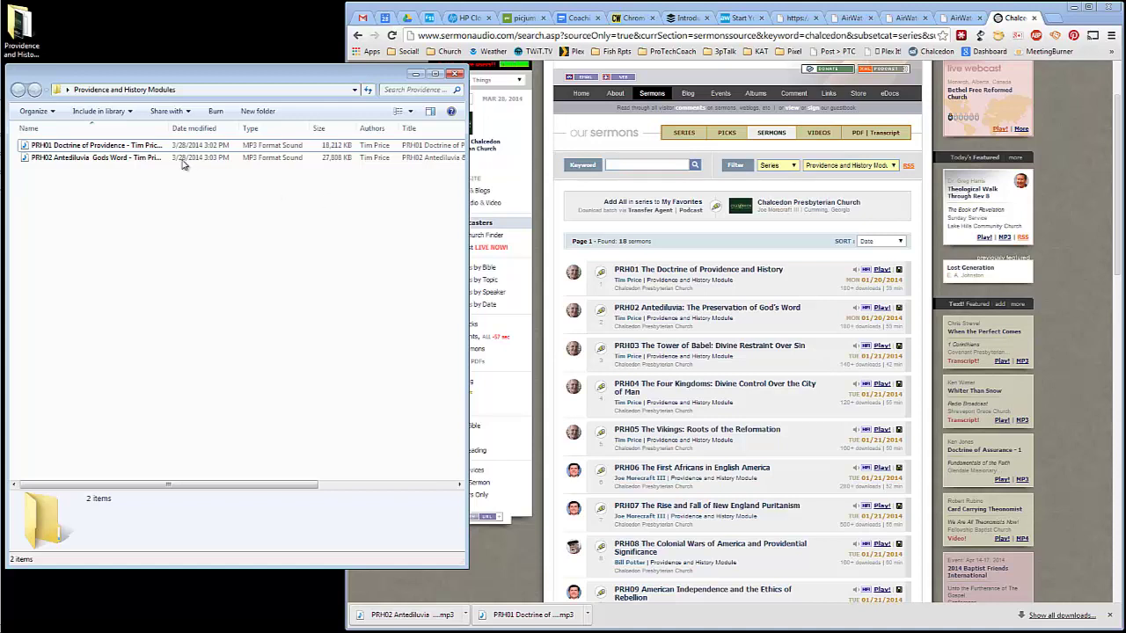
left_click(113, 146)
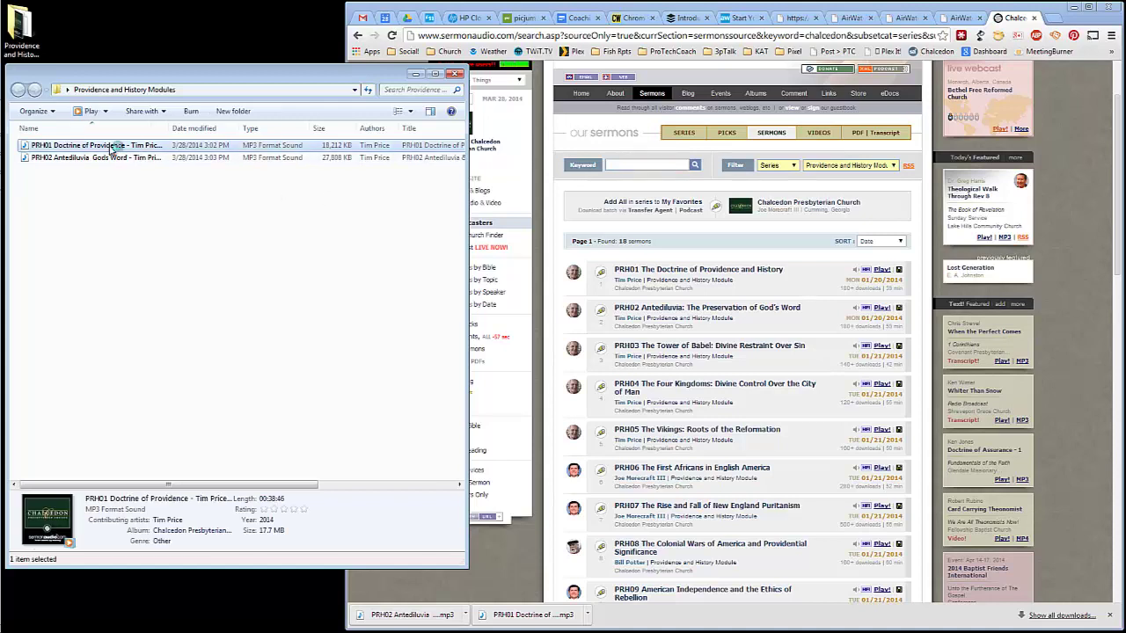
double_click(112, 147)
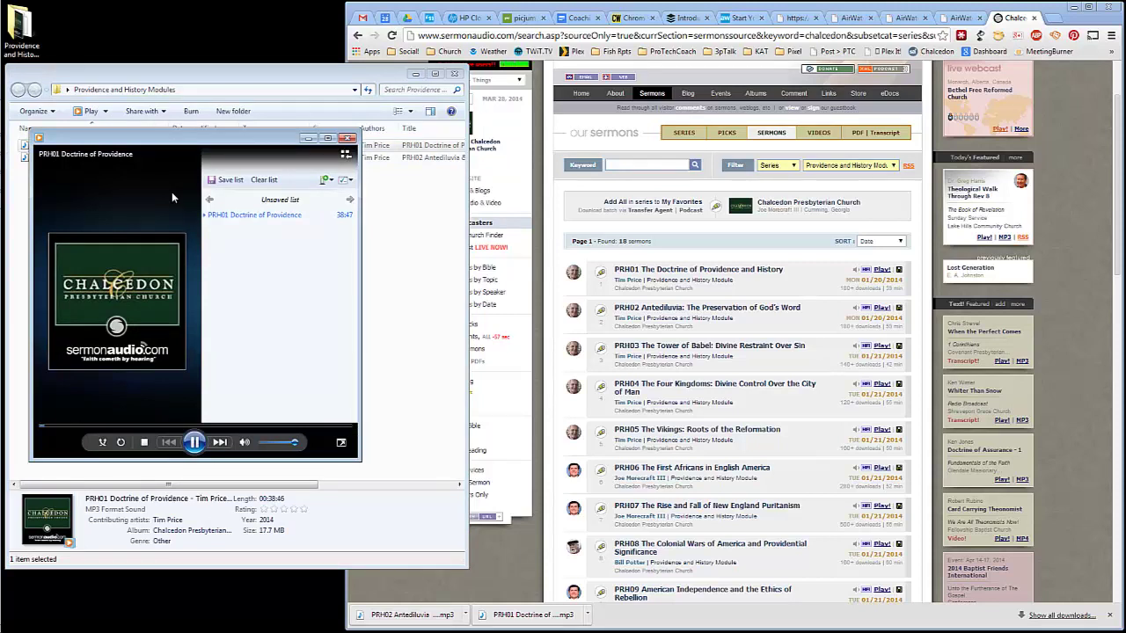
left_click(195, 444)
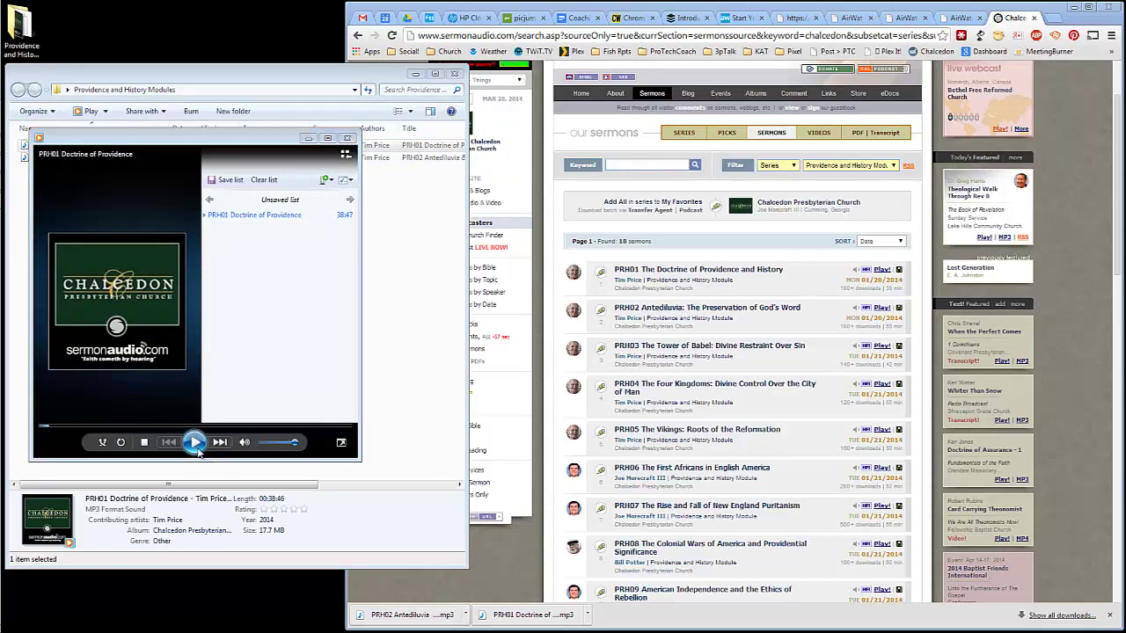
Close the PRH01 playback window and choose to burn an audio CD with Windows Media Player for the blank disc in drive D:.
left_click(348, 139)
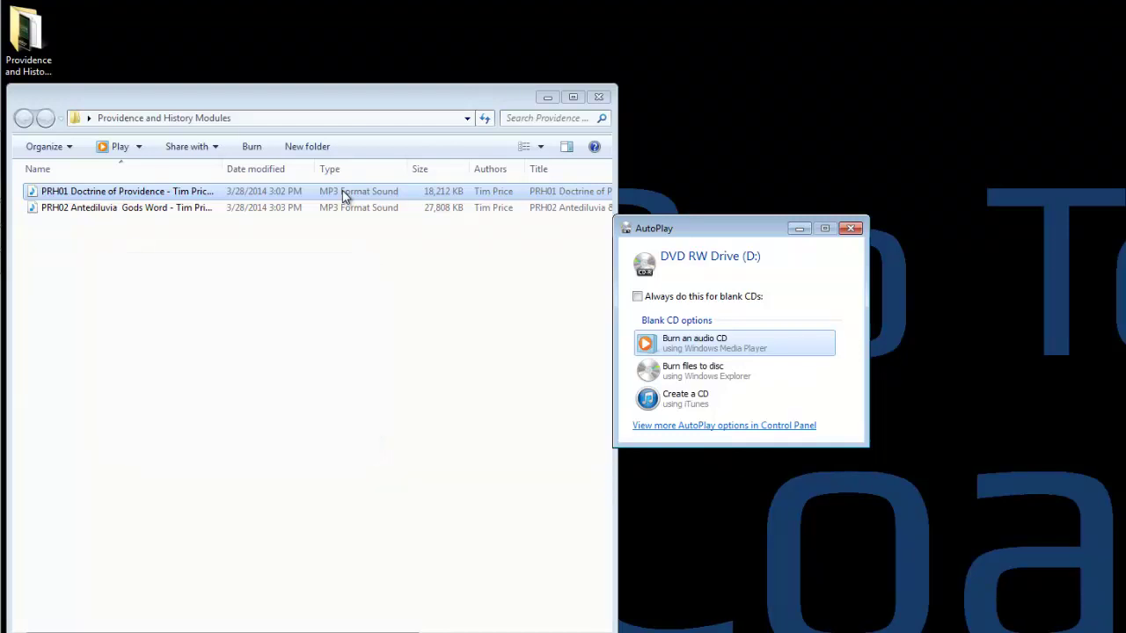
left_click(444, 211)
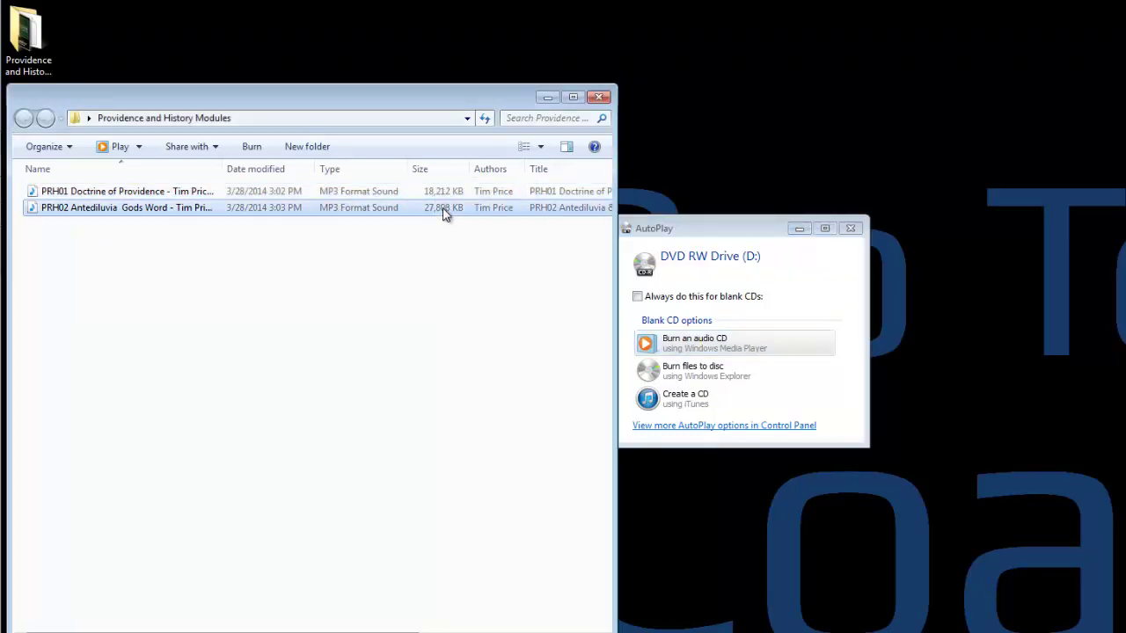
left_click(695, 346)
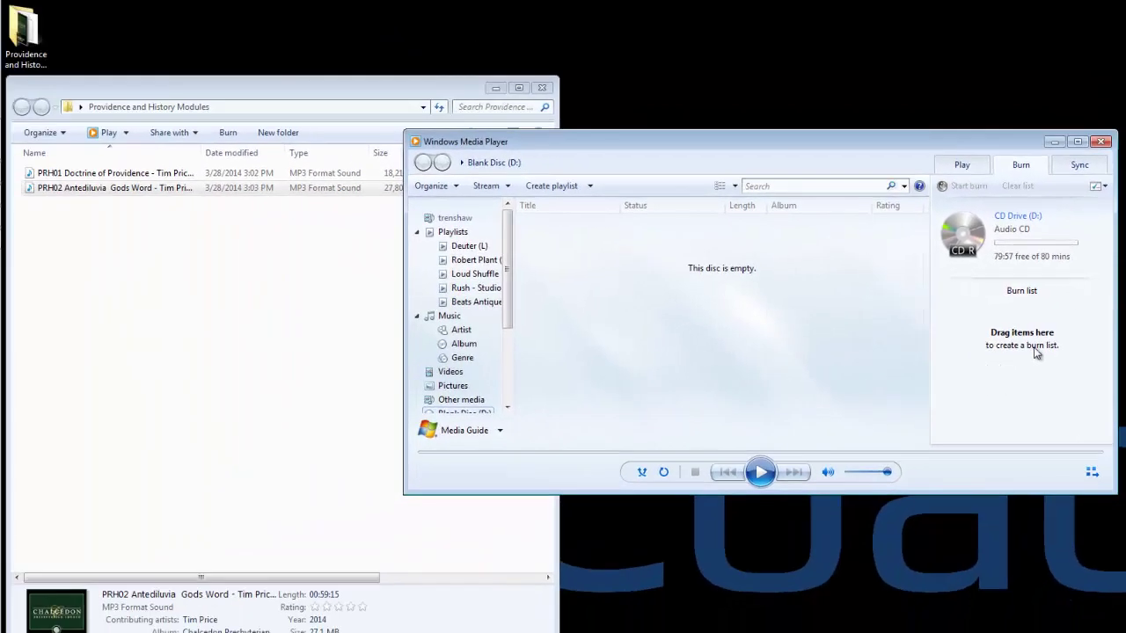
Add the PRH01 Doctrine of Providence file from the Providence and History Modules folder to the audio CD burn list.
left_click(189, 220)
left_click(158, 173)
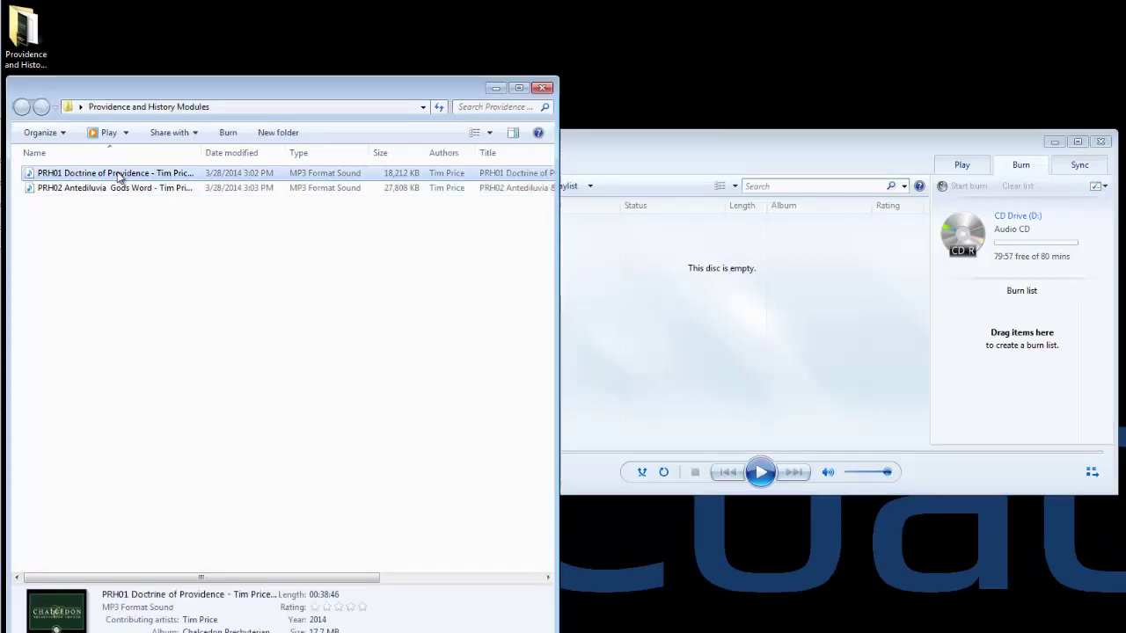
mouse_move(119, 176)
left_mouse_down()
mouse_move(339, 266)
mouse_move(1013, 398)
mouse_move(1014, 352)
left_mouse_up()
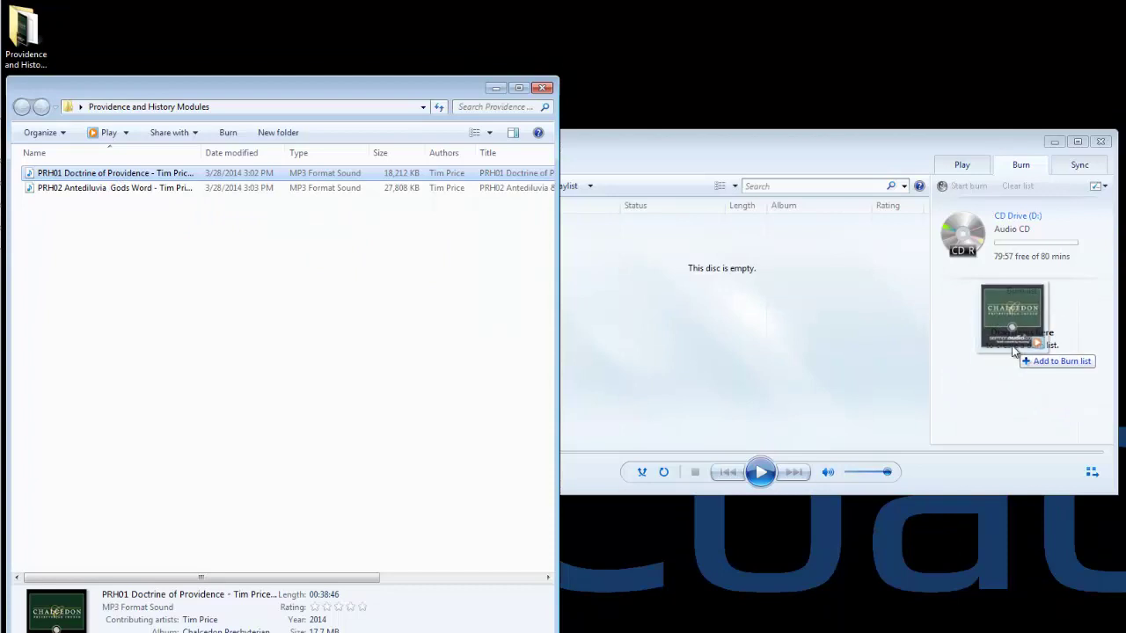
left_click_drag(1014, 352, 1014, 351)
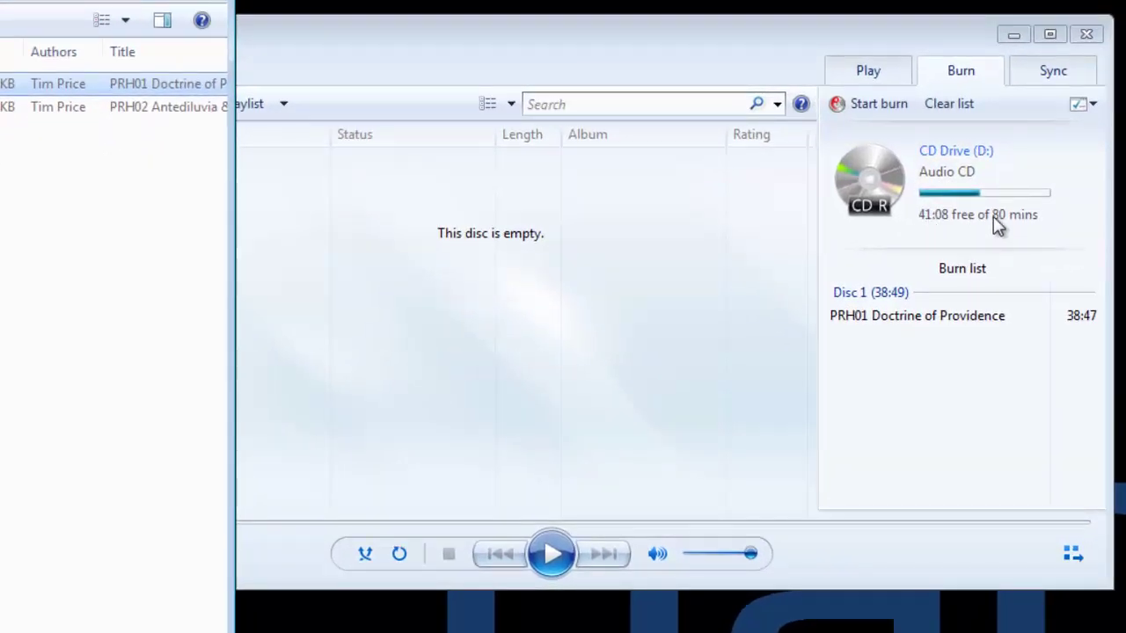
Burn the list with PRH01 Doctrine of Providence to the audio CD and return to the Providence and History Modules folder window.
left_click(712, 35)
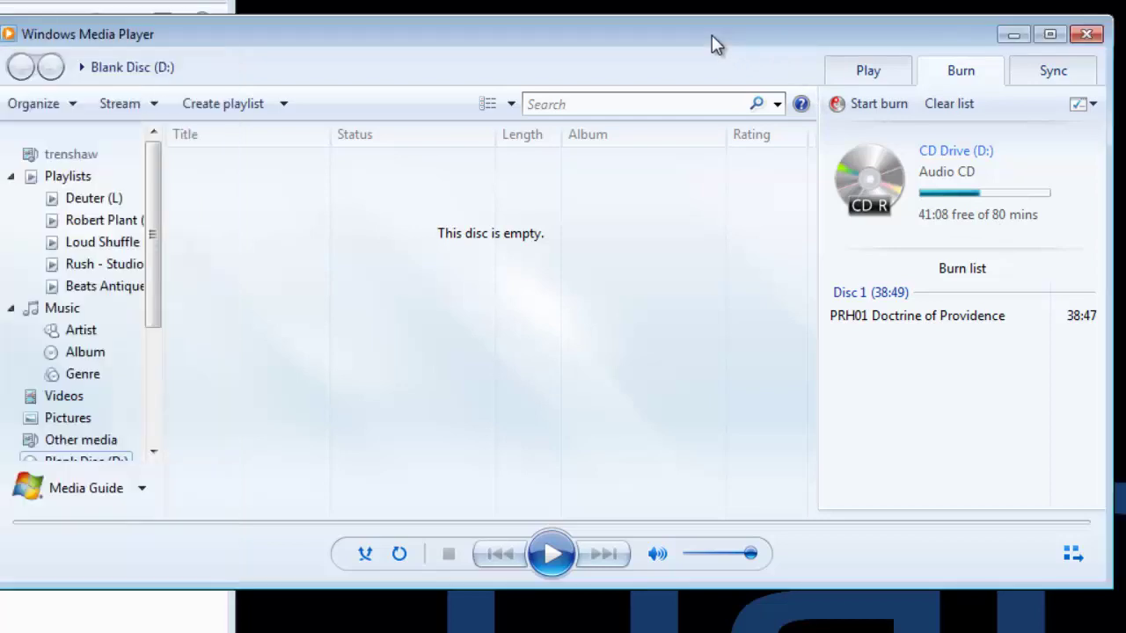
left_click(873, 105)
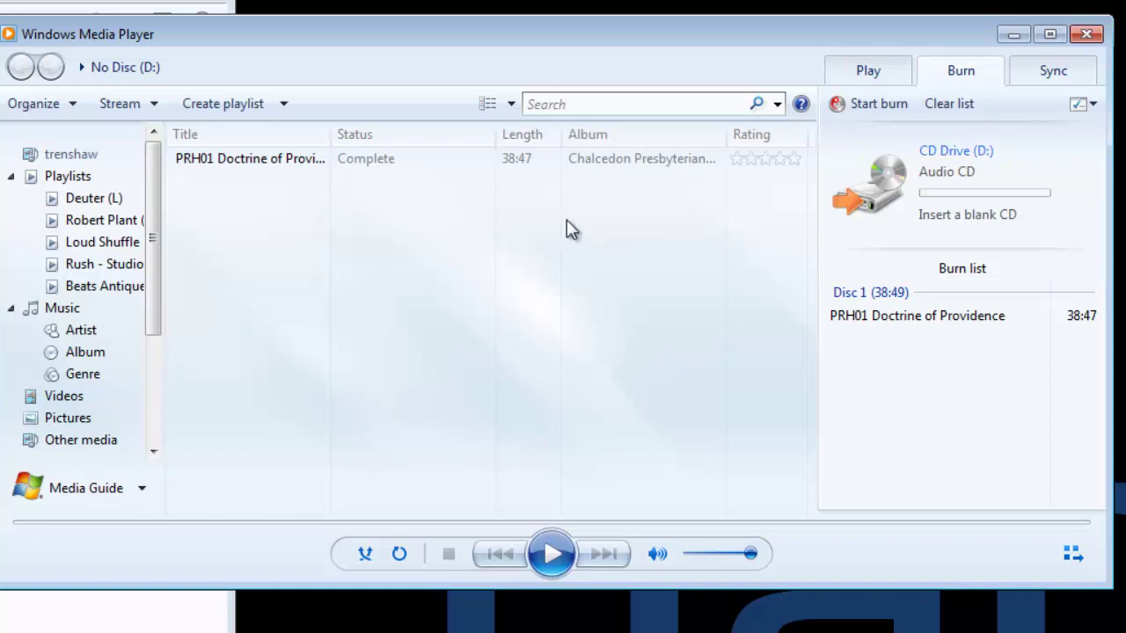
left_click(1, 222)
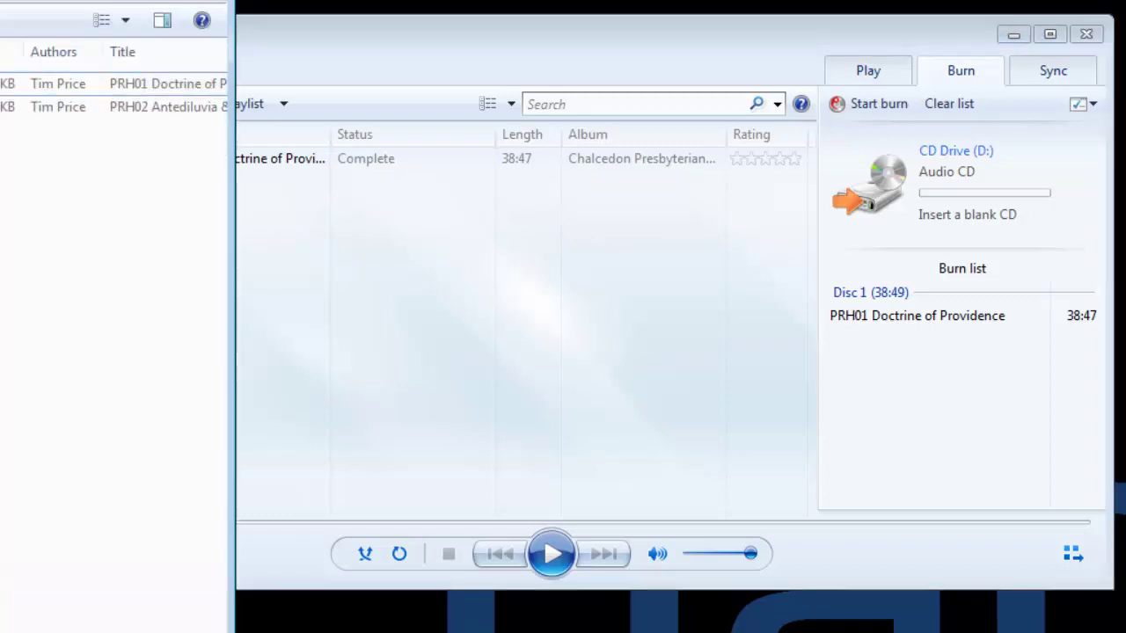